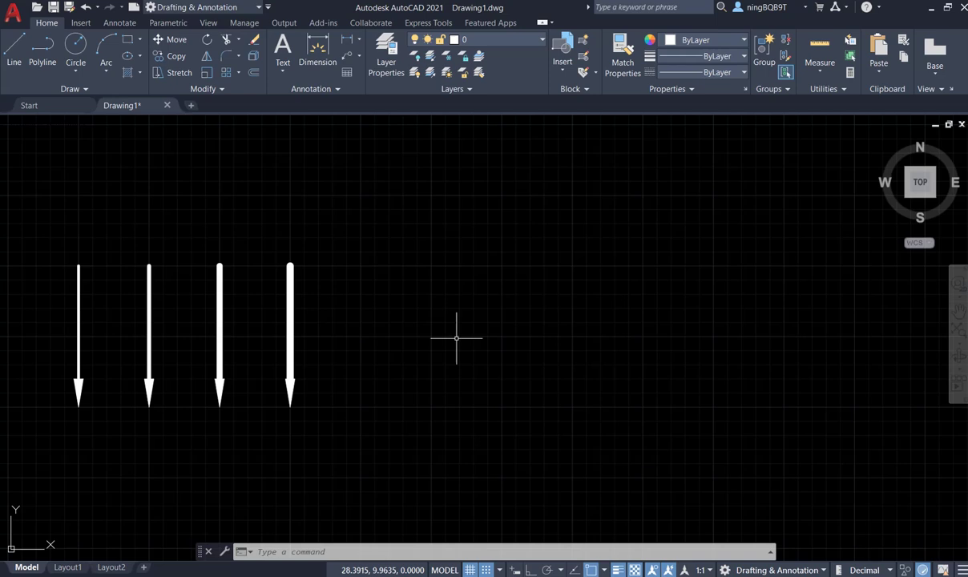
Draw a multileader from an arrowhead point up to a landing point, with 0 landing distance and no text
left_click(348, 58)
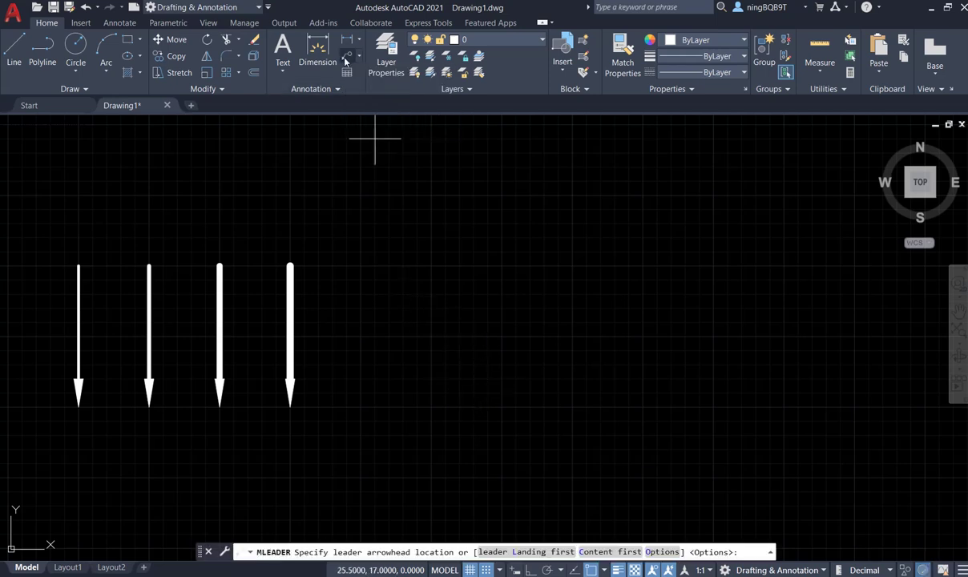
left_click(432, 407)
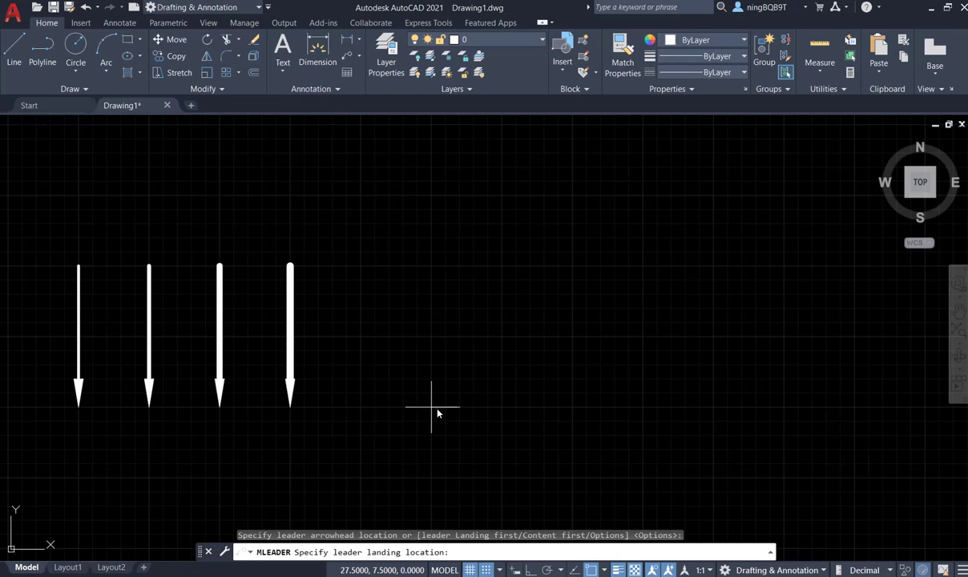
left_click(432, 266)
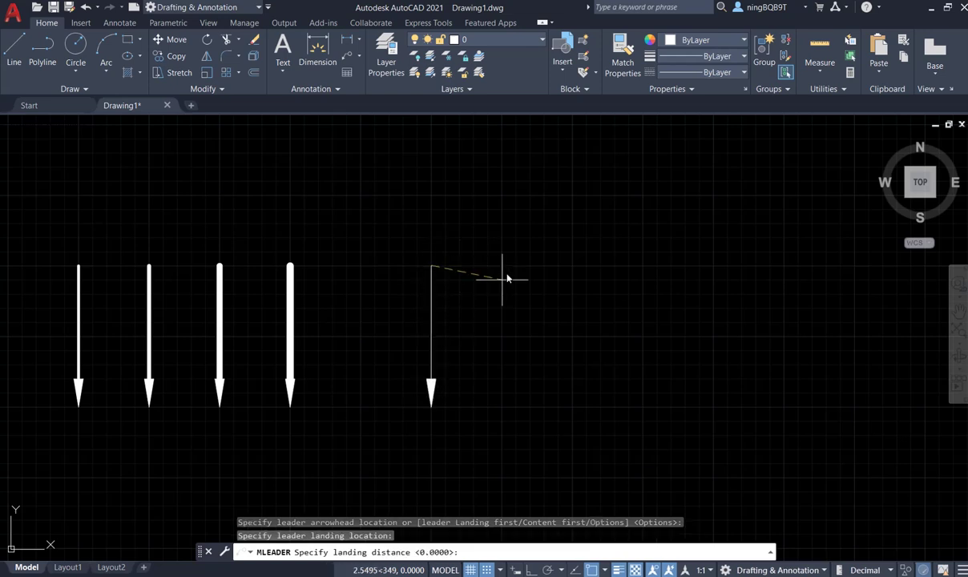
key("Return")
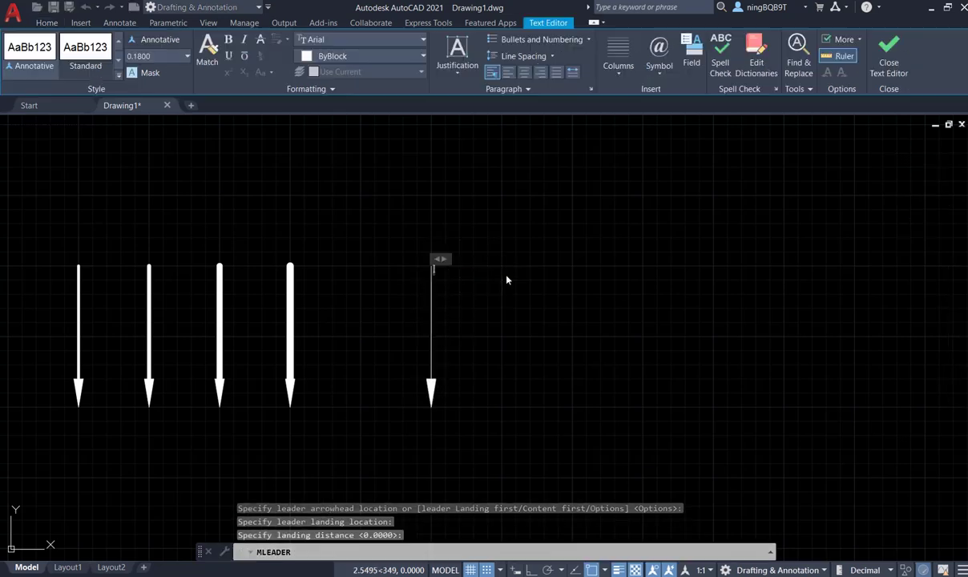
left_click(890, 53)
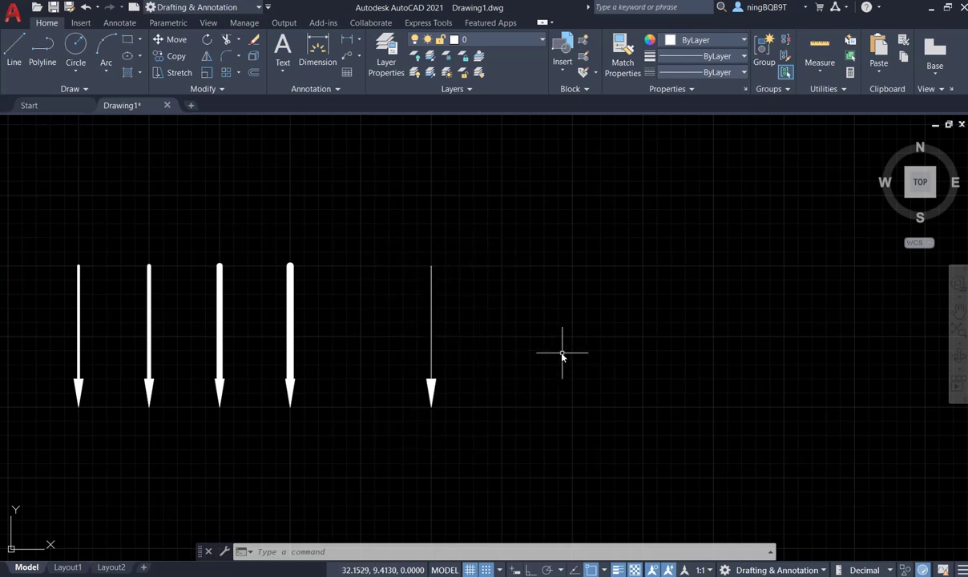
Copy the thin leader from its tip to three evenly spaced points on its right
left_click(170, 56)
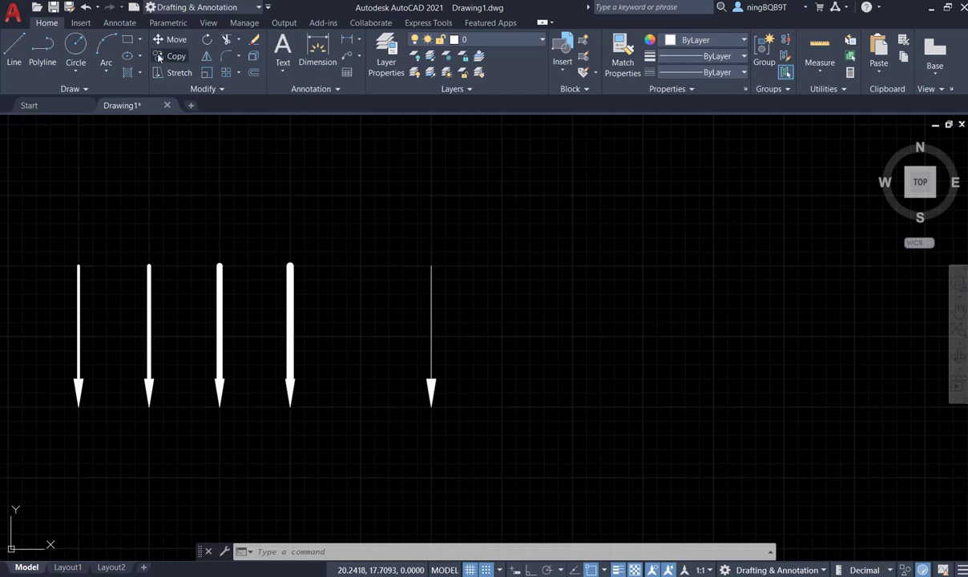
left_click(432, 340)
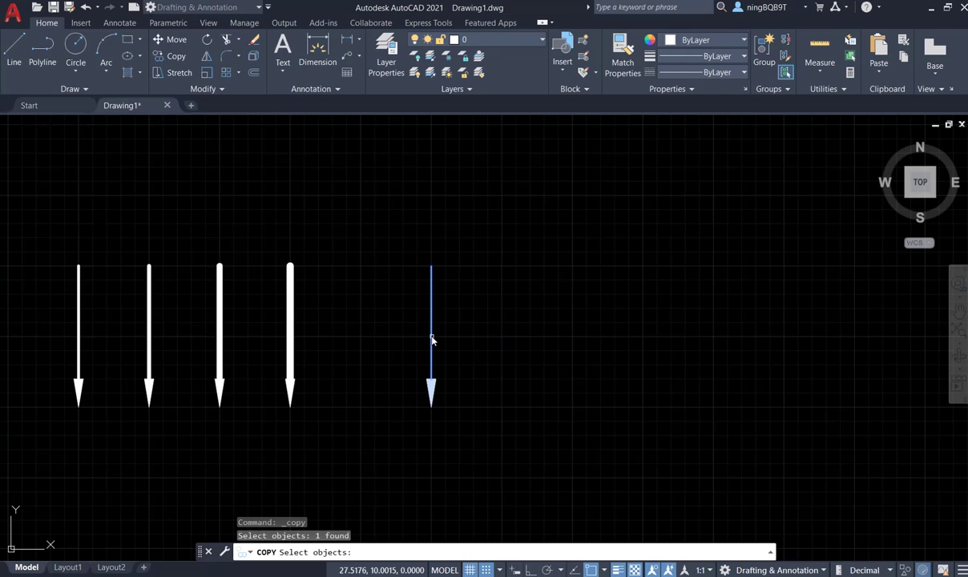
key("Return")
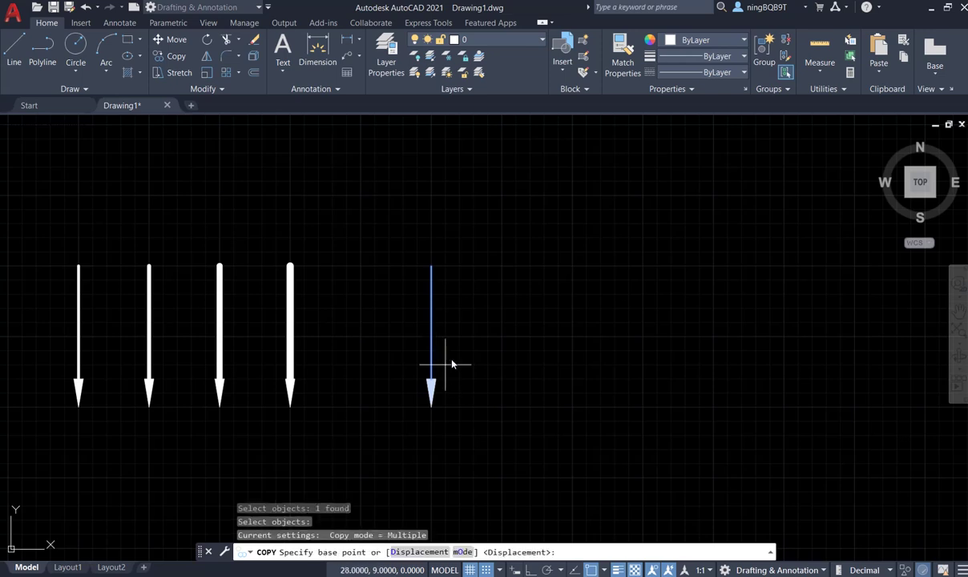
left_click(431, 408)
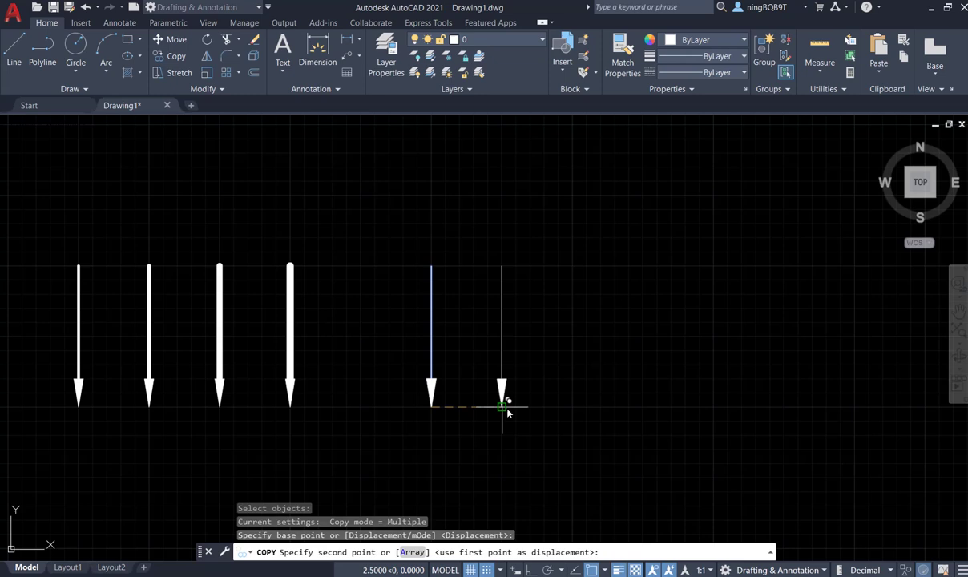
left_click(502, 407)
left_click(573, 407)
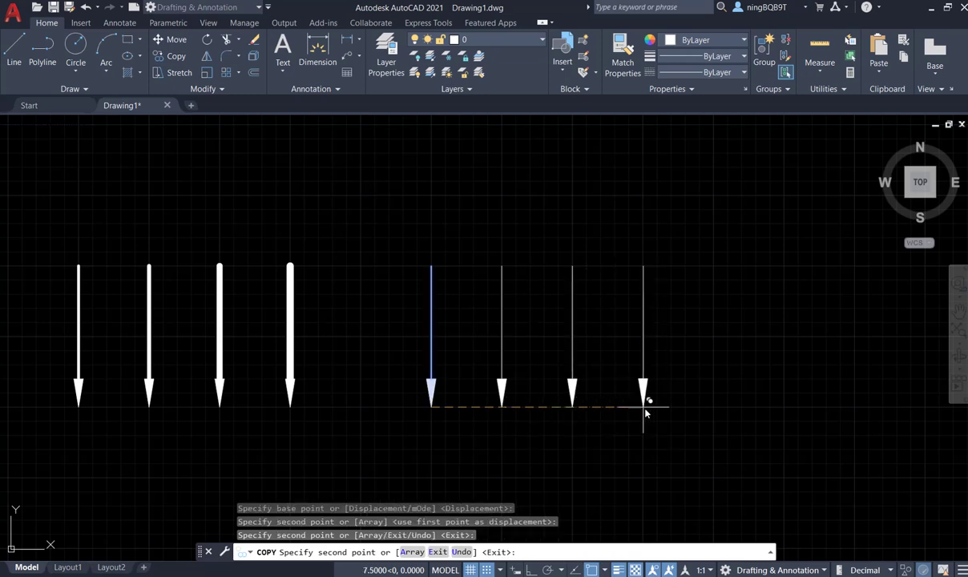
left_click(643, 407)
right_click(714, 337)
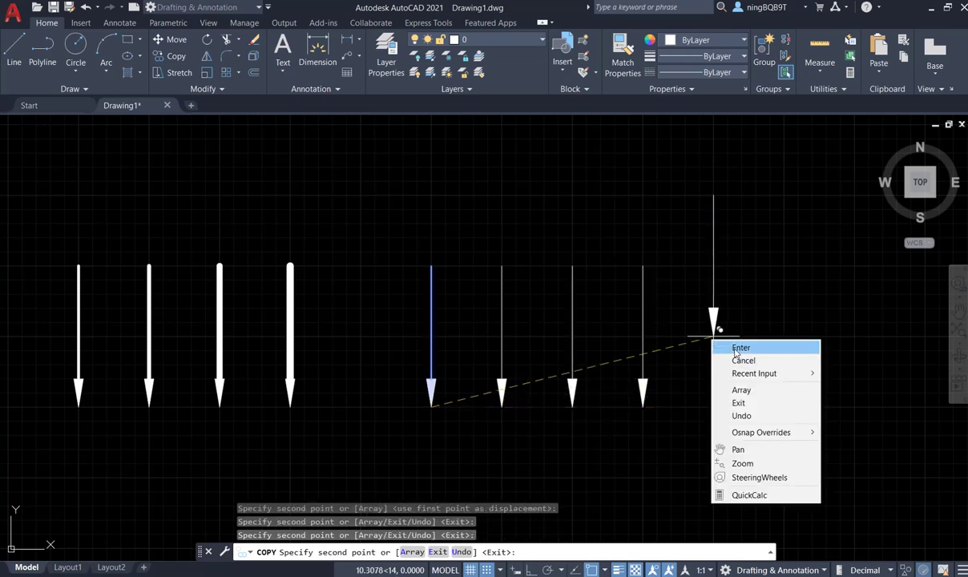
left_click(733, 348)
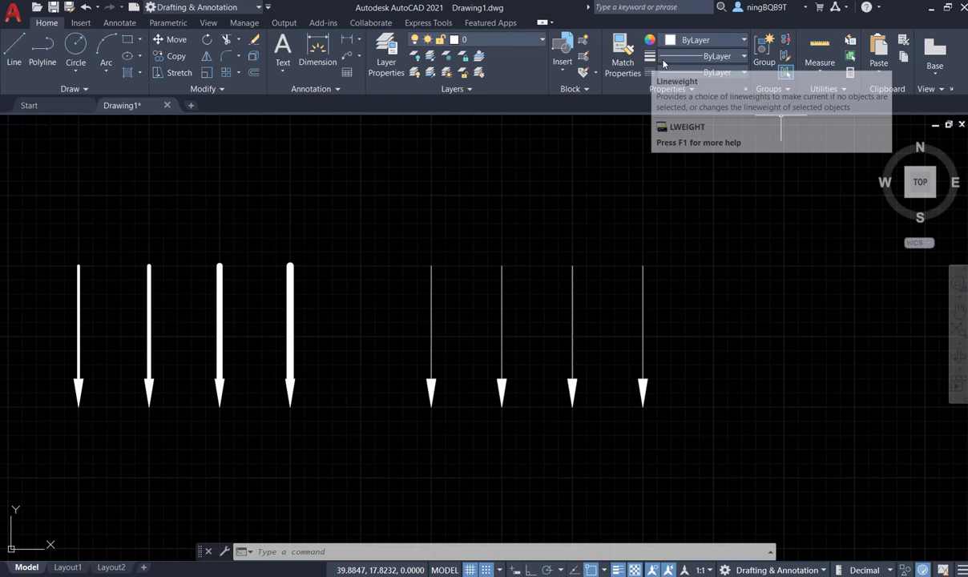
Give the first thin arrow a 0.40 mm lineweight in the Properties panel, then deselect it
left_click(431, 313)
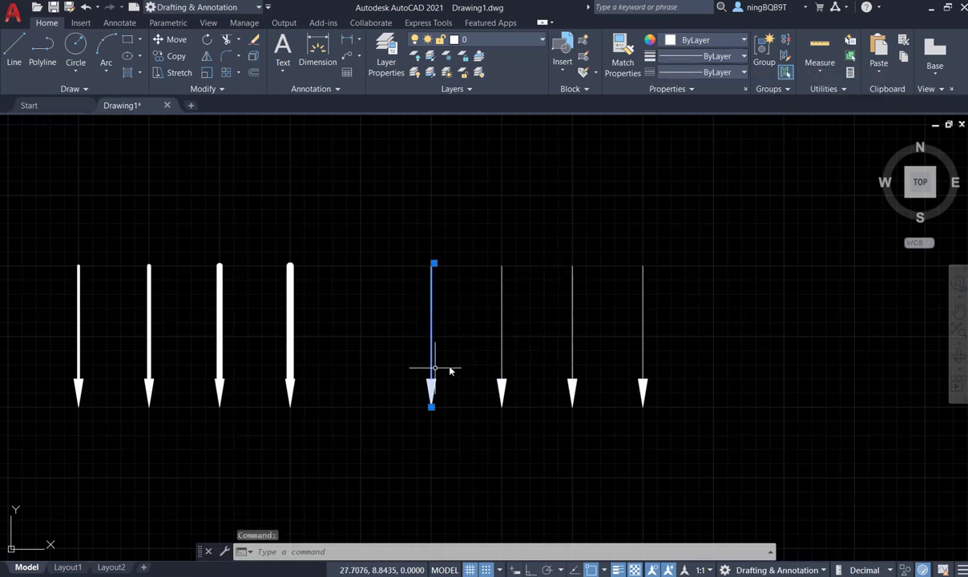
left_click(700, 57)
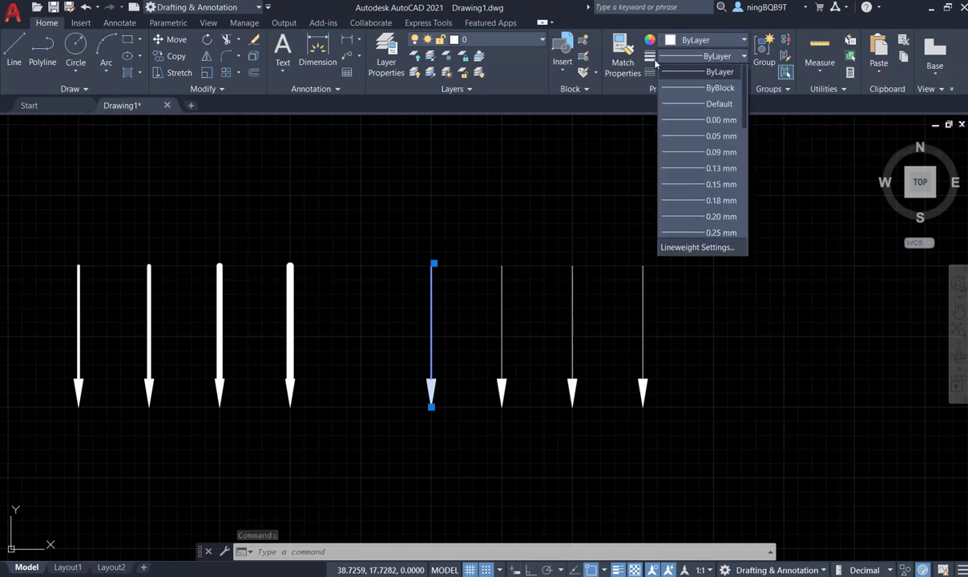
scroll(698, 206, "down", 2)
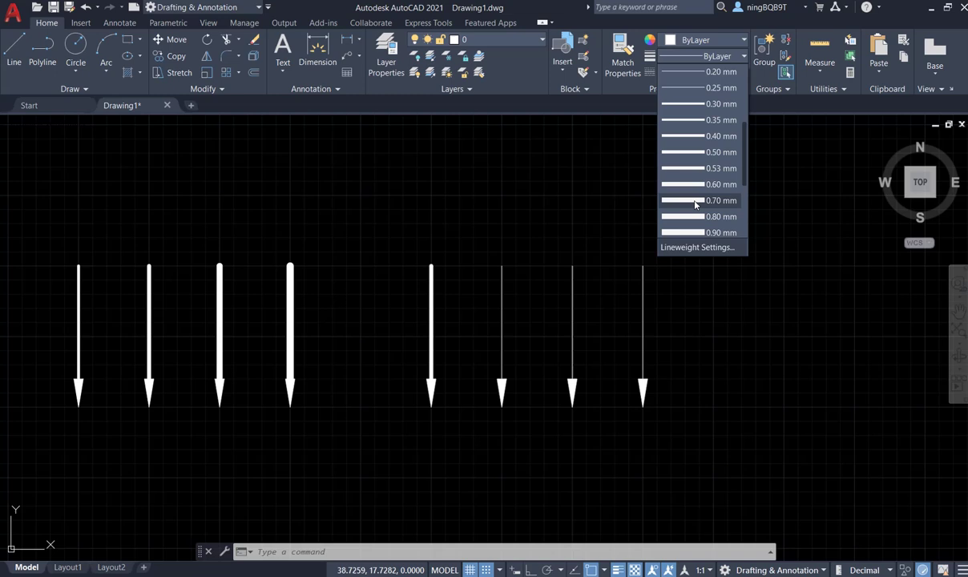
scroll(688, 142, "down", 1)
left_click(687, 138)
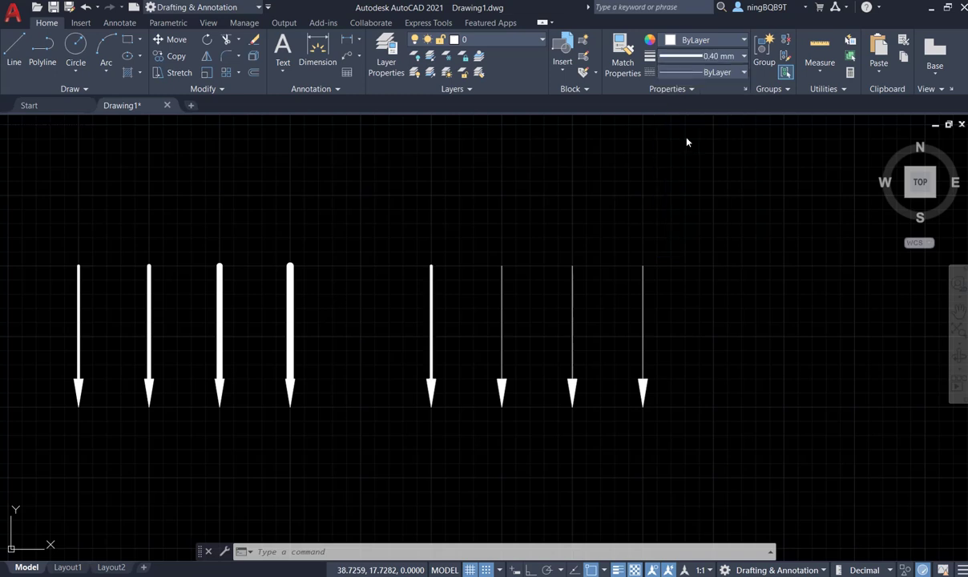
left_click(432, 337)
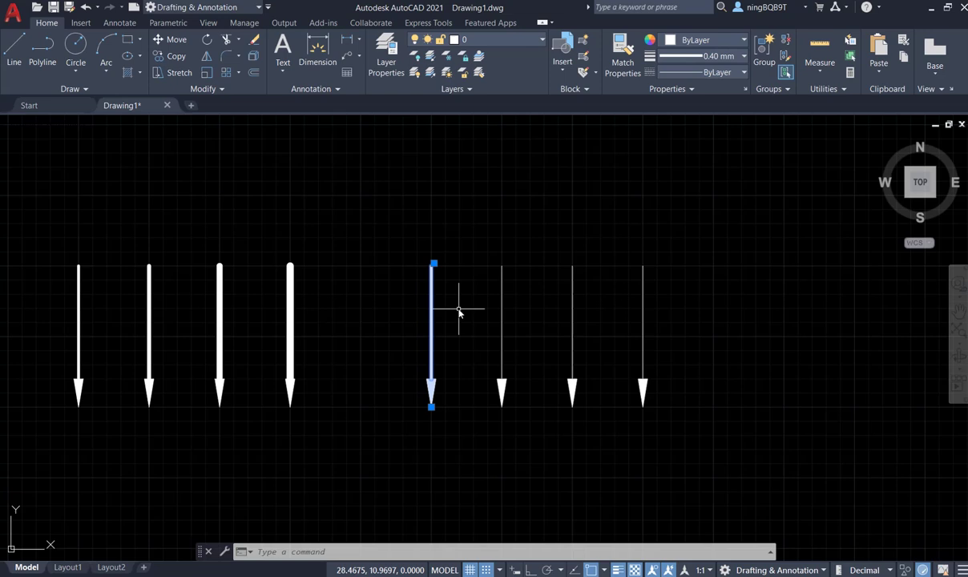
key("Escape")
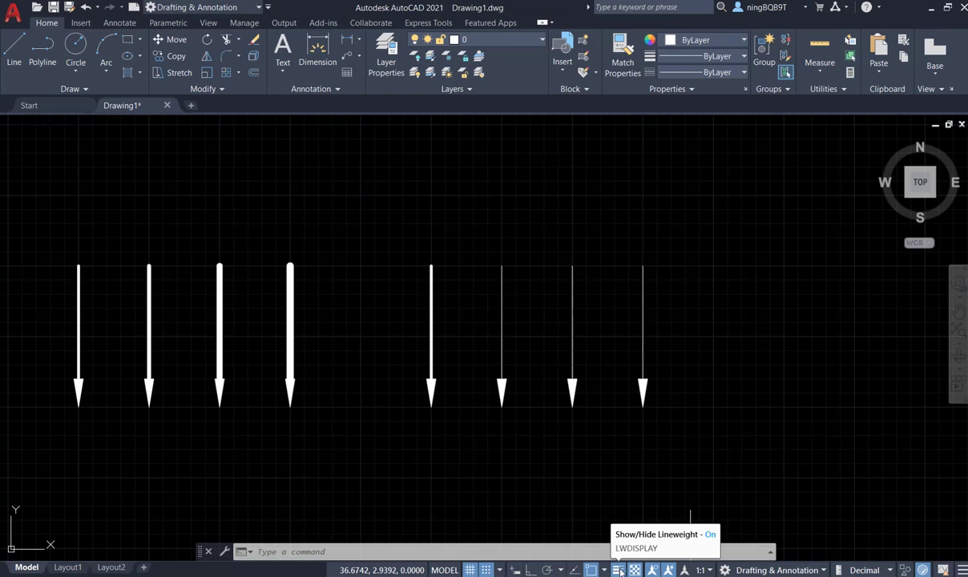
Turn lineweight display off and back on, then bring up the status-bar customization list
left_click(619, 570)
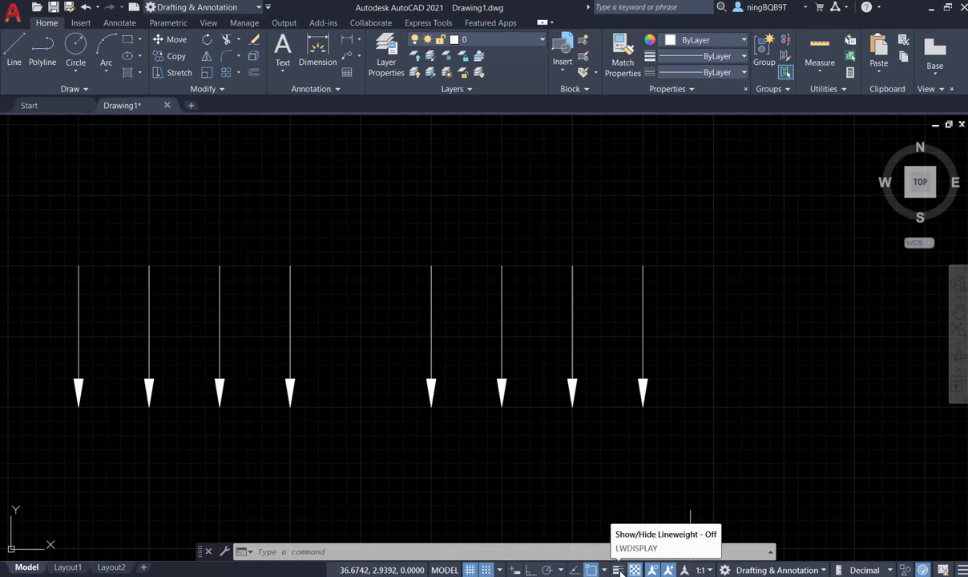
left_click(619, 570)
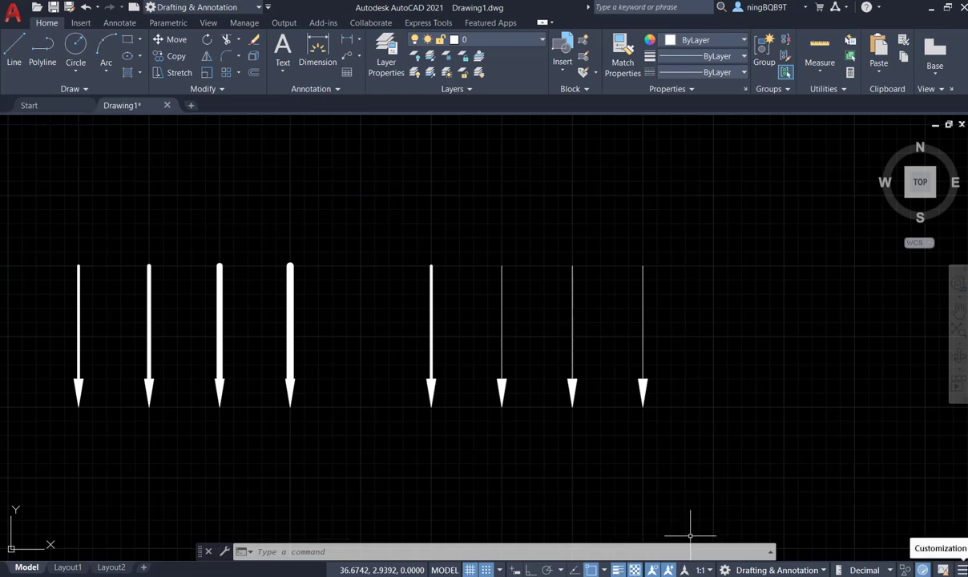
left_click(963, 570)
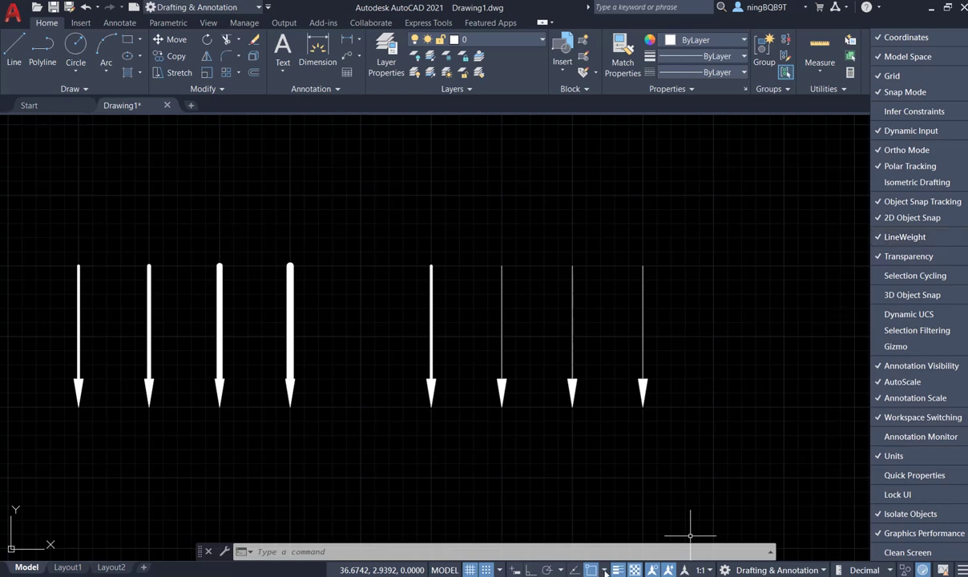
Dismiss the customization list and give the second right-hand arrow a 0.80 mm lineweight
left_click(608, 503)
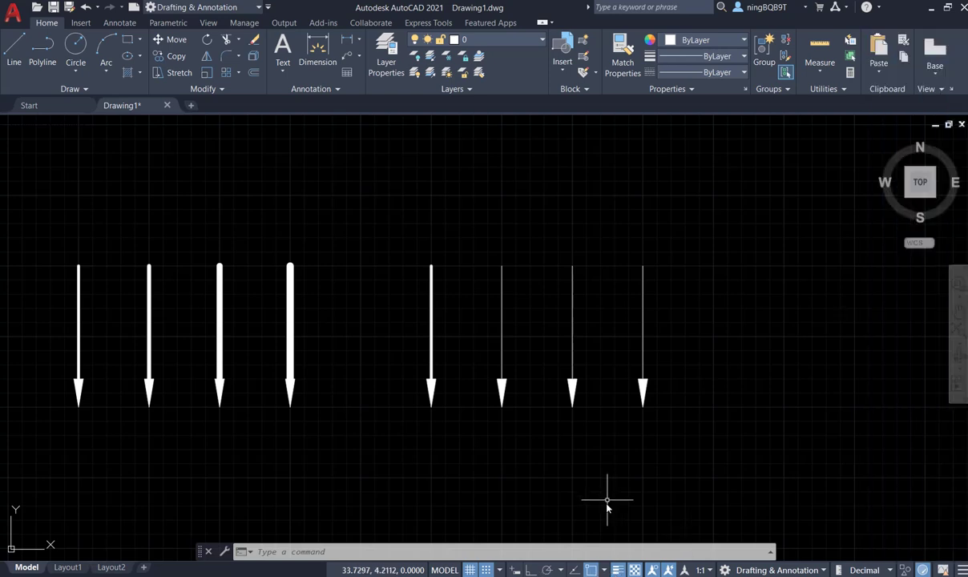
left_click(607, 503)
left_click(503, 485)
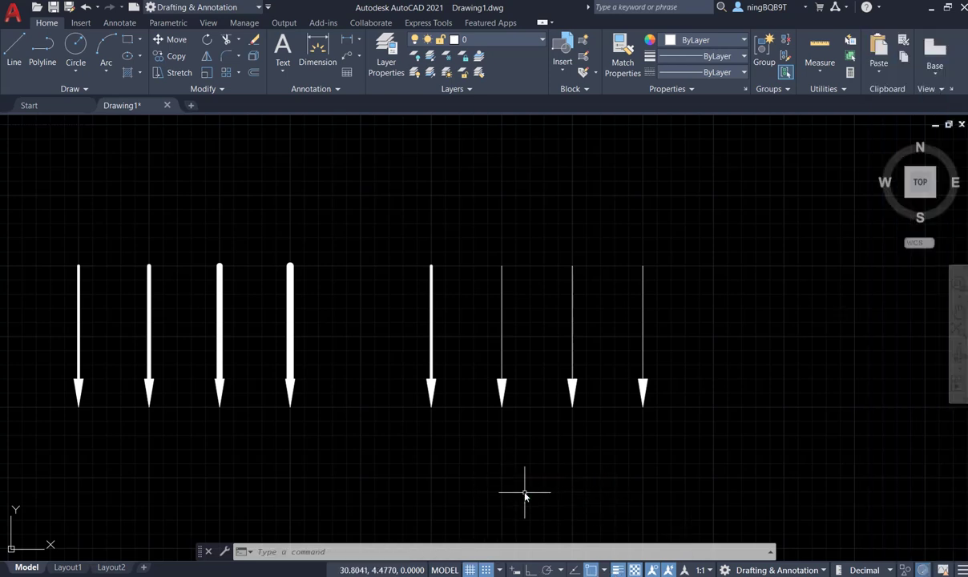
left_click(502, 319)
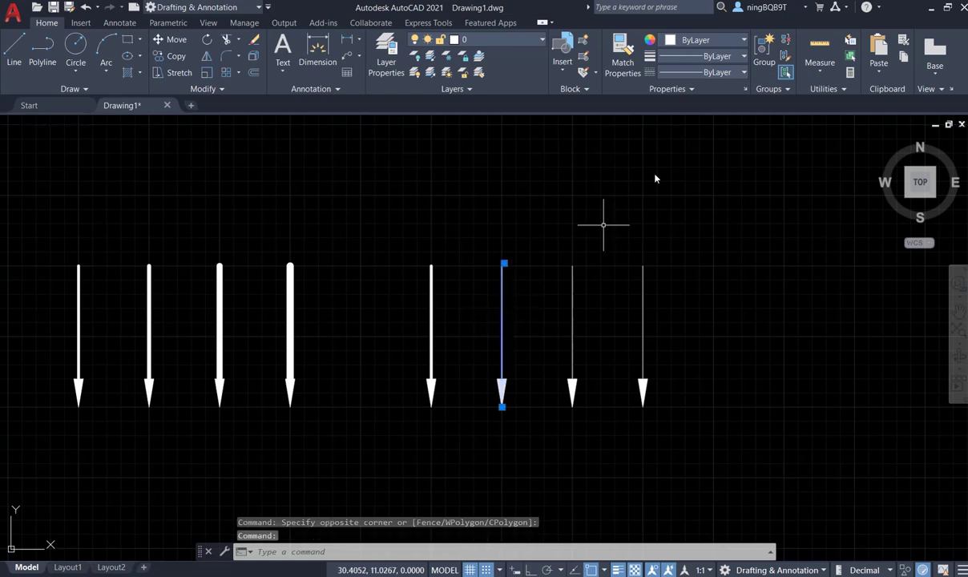
left_click(739, 58)
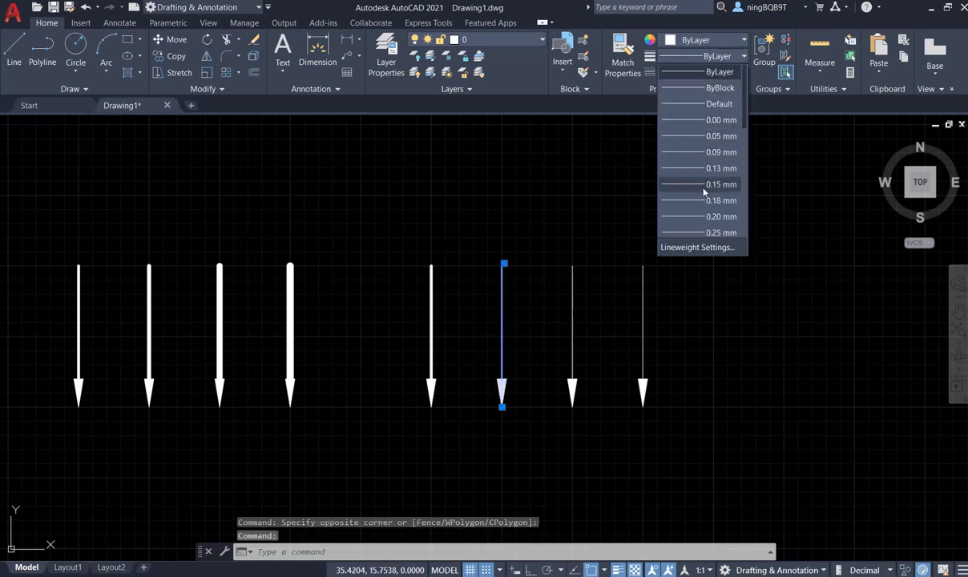
scroll(702, 198, "down", 2)
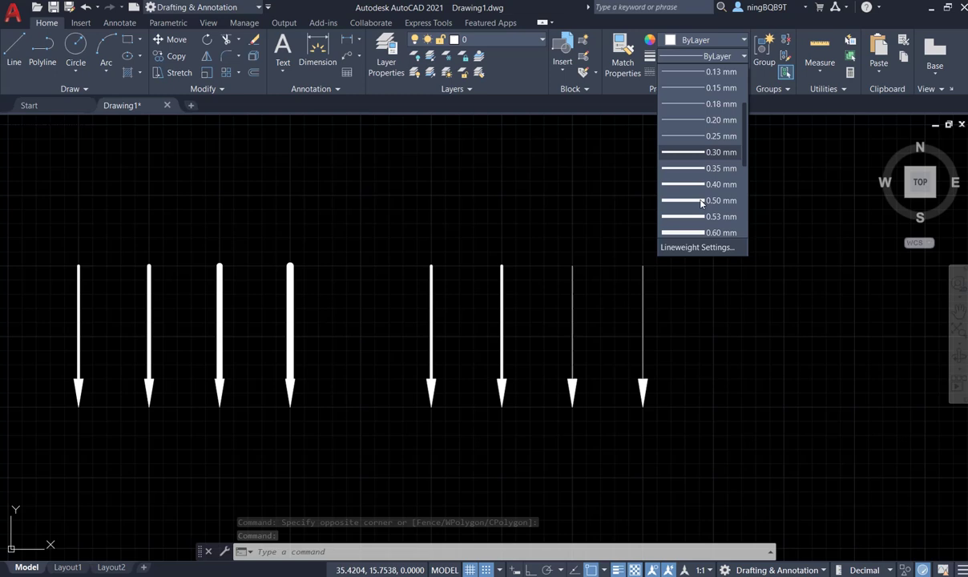
scroll(696, 217, "down", 1)
left_click(690, 218)
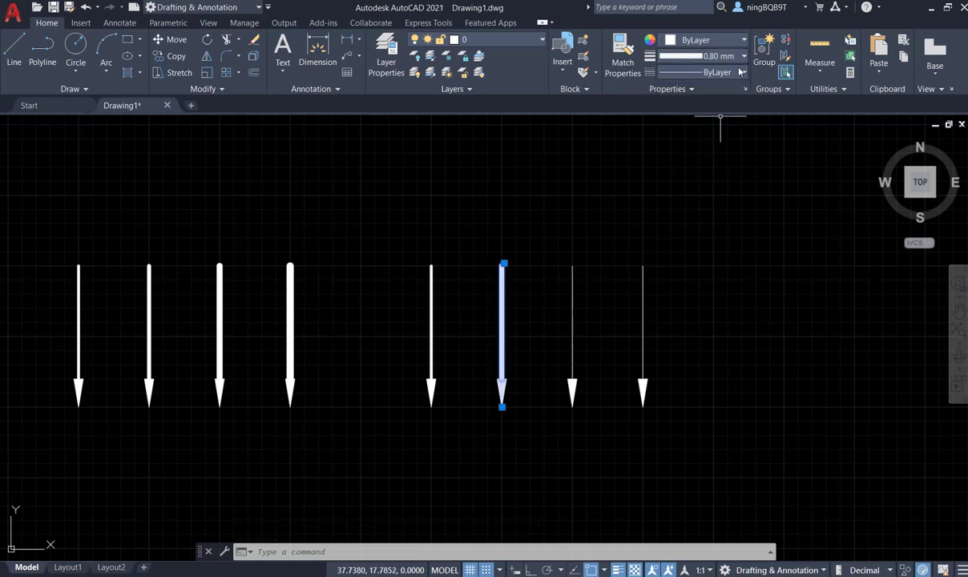
Reduce the second arrow's lineweight to 0.60 mm and deselect it
left_click(702, 56)
key("Escape")
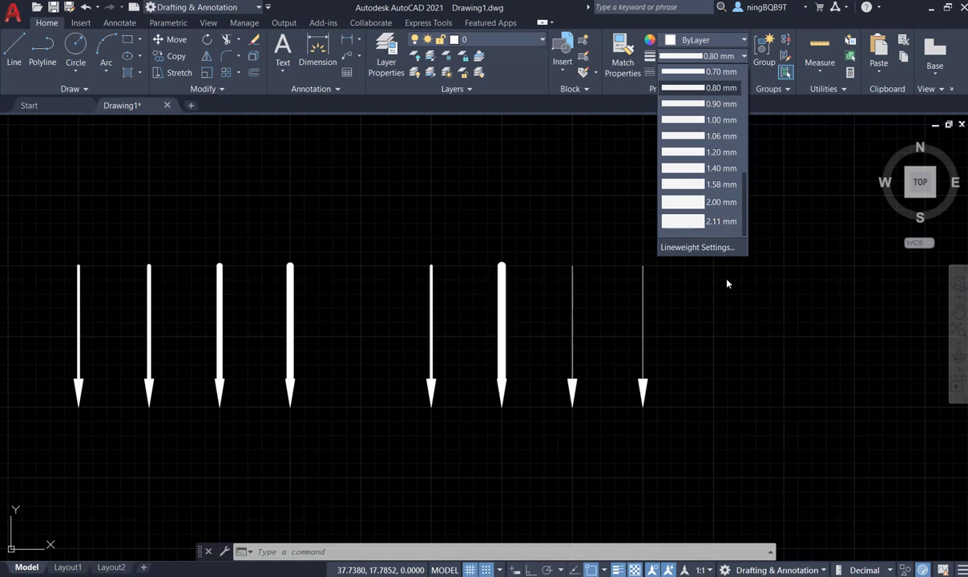
scroll(737, 204, "up", 3)
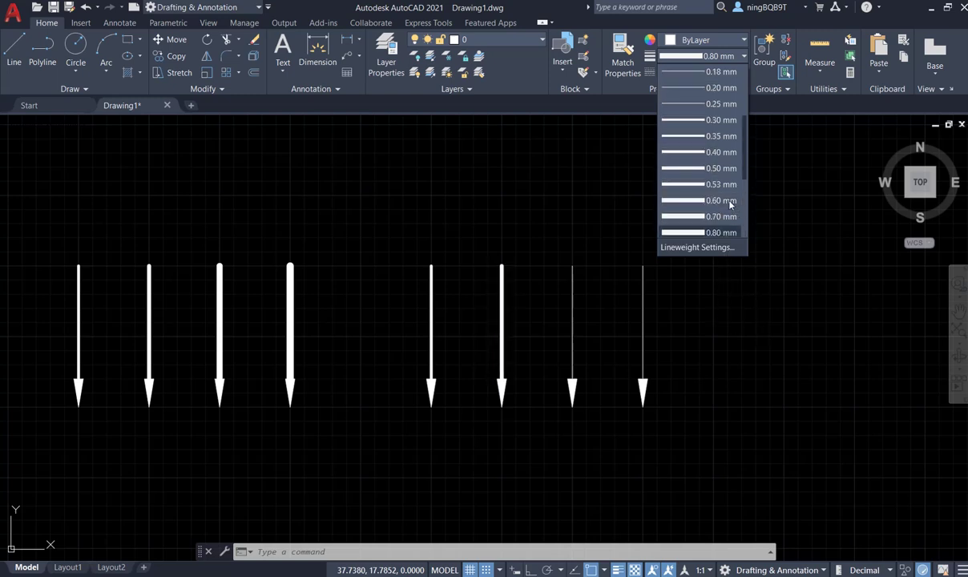
left_click(698, 200)
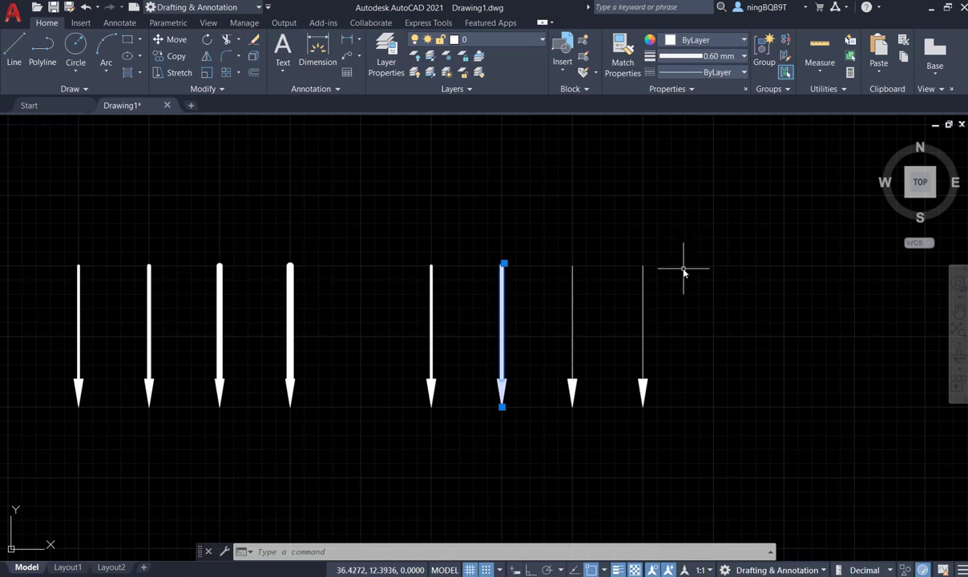
key("Escape")
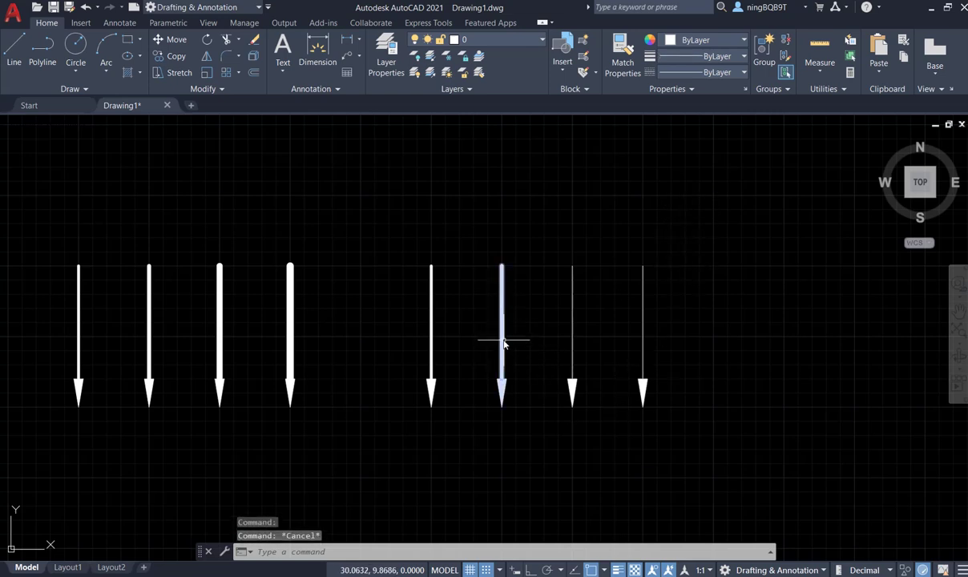
Set the third right-hand arrow's lineweight to 0.80 mm from the Home tab dropdown, then deselect it
left_click(573, 324)
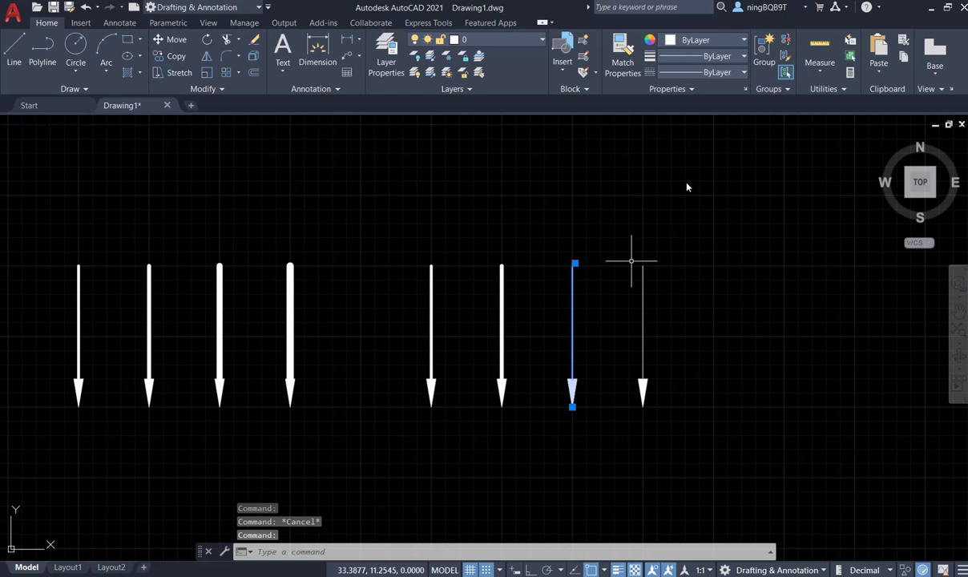
left_click(680, 56)
scroll(714, 195, "down", 2)
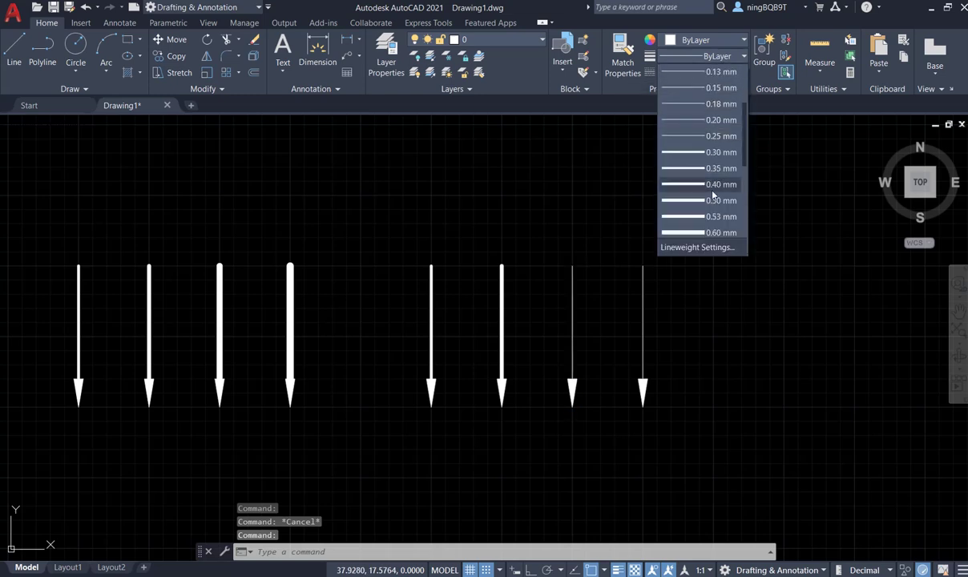
scroll(714, 195, "down", 2)
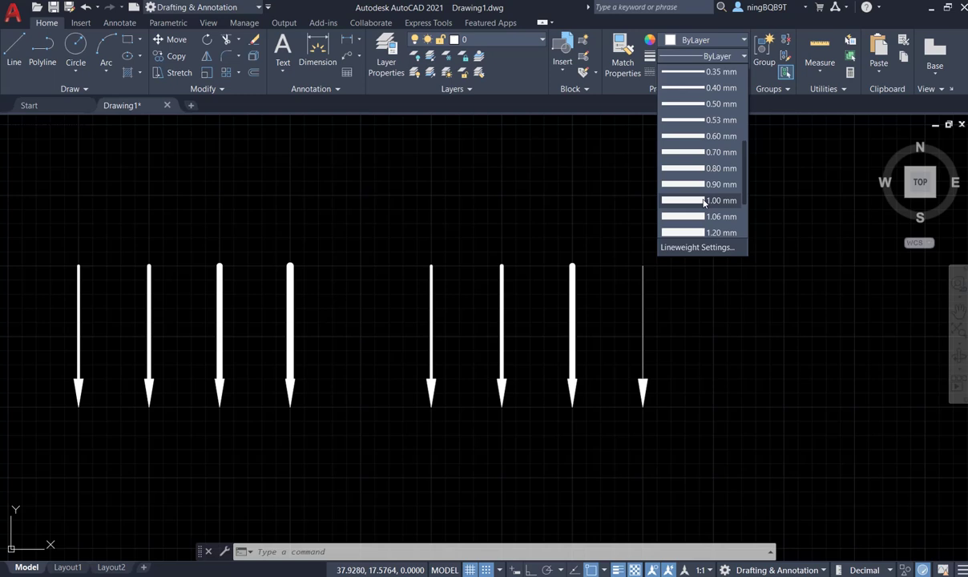
left_click(695, 167)
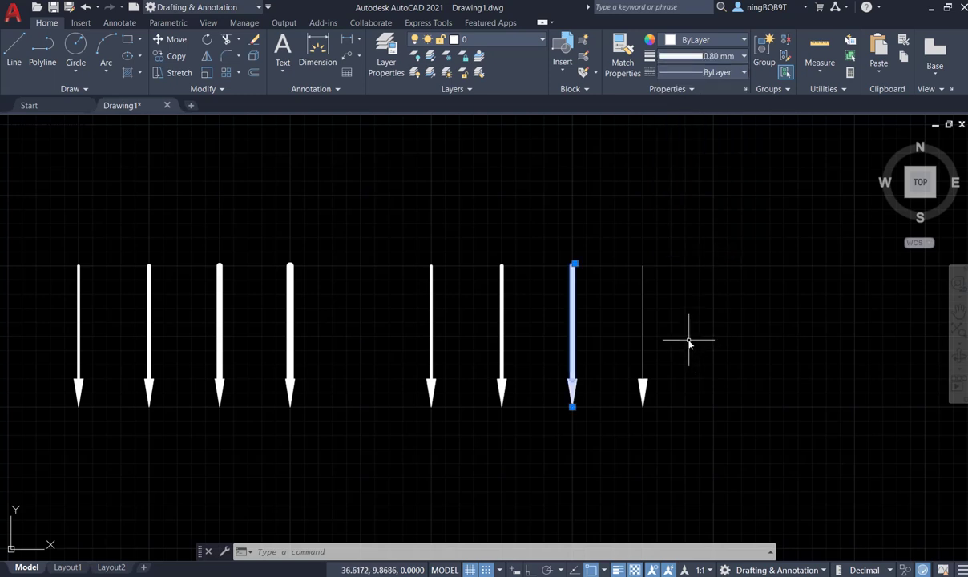
key("Escape")
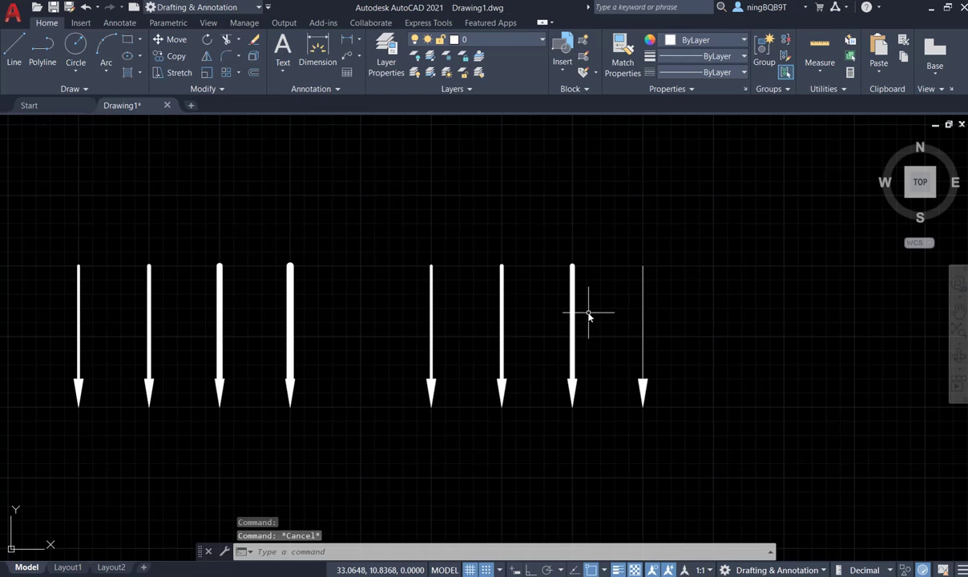
Give the rightmost arrow a 1.20 mm lineweight from the Lineweight dropdown, then deselect it
left_click(643, 314)
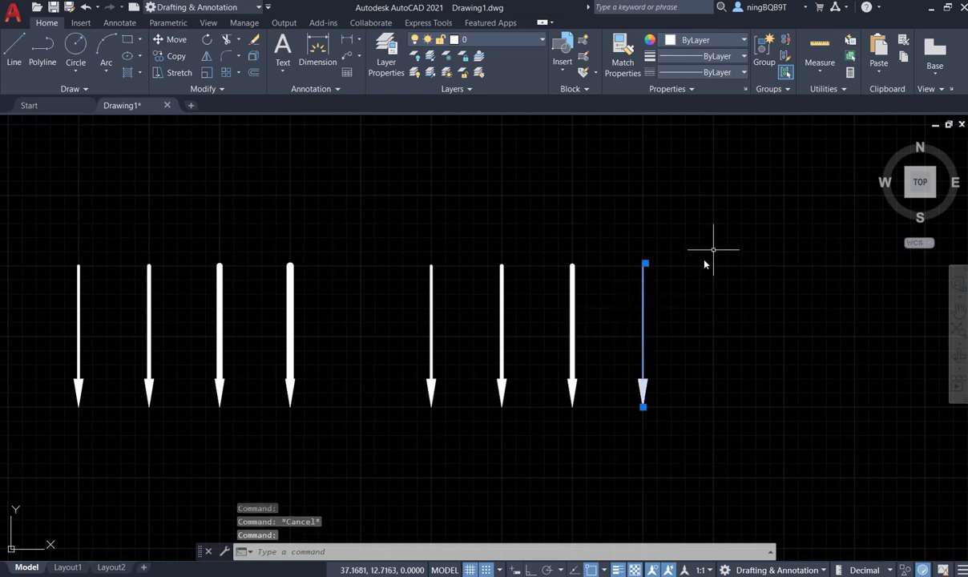
left_click(724, 58)
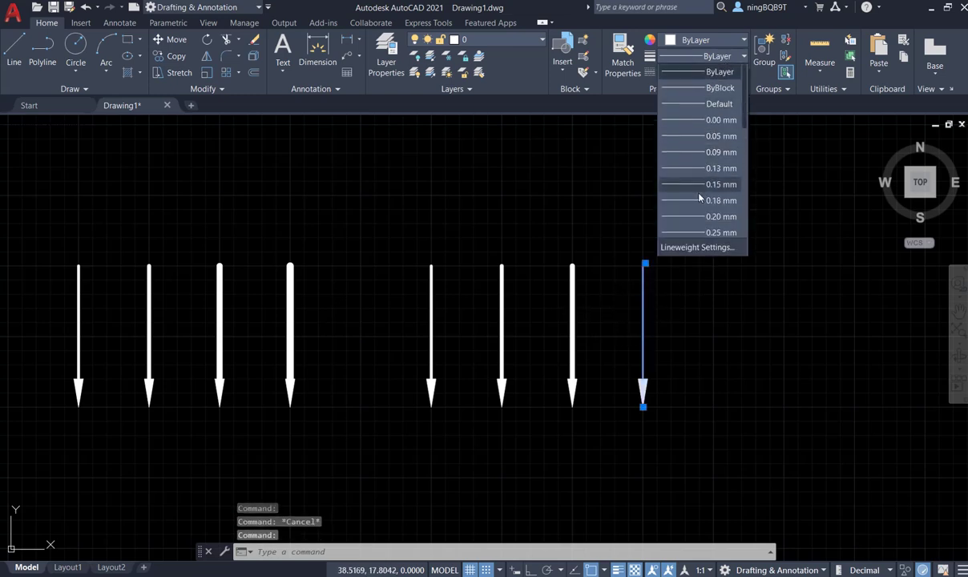
scroll(693, 200, "down", 3)
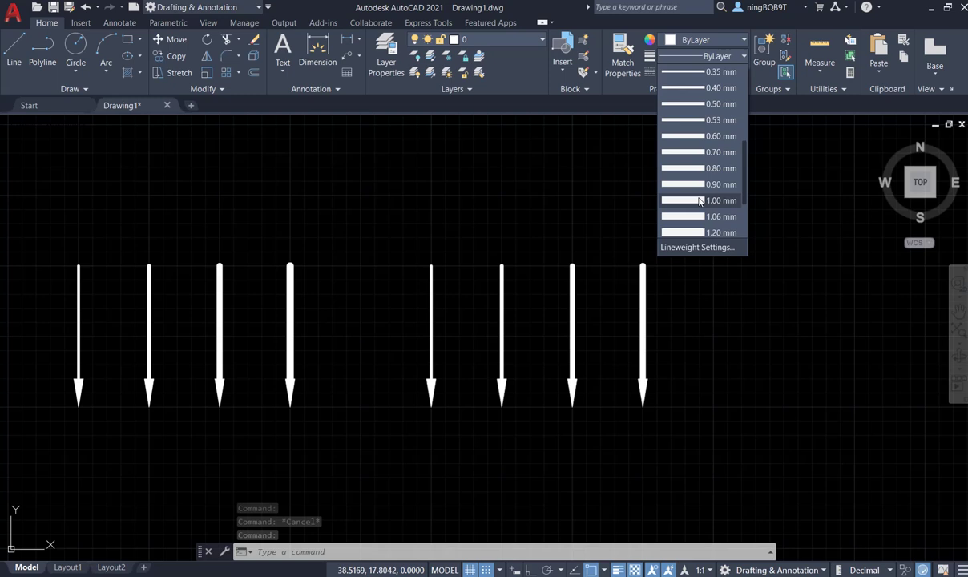
scroll(699, 202, "down", 1)
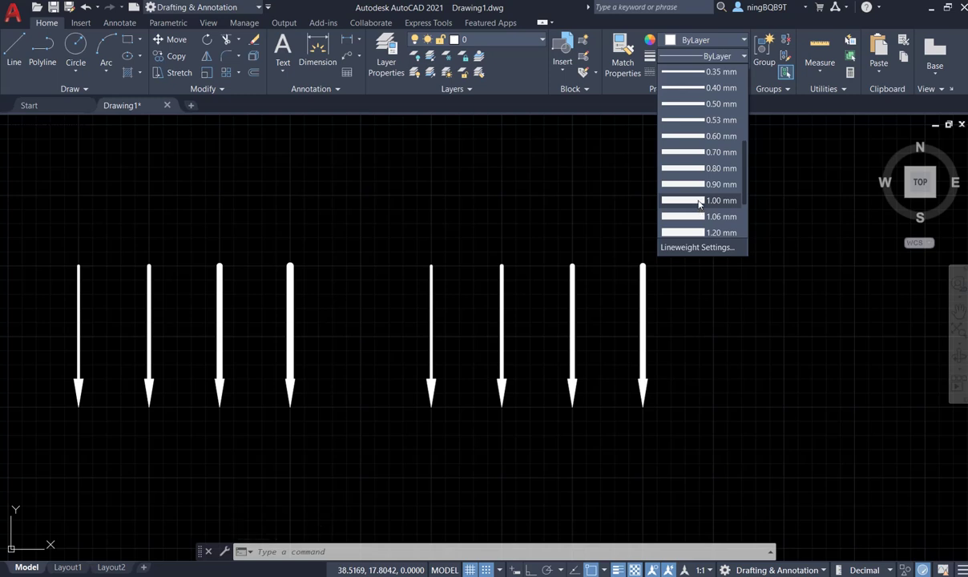
scroll(699, 203, "down", 2)
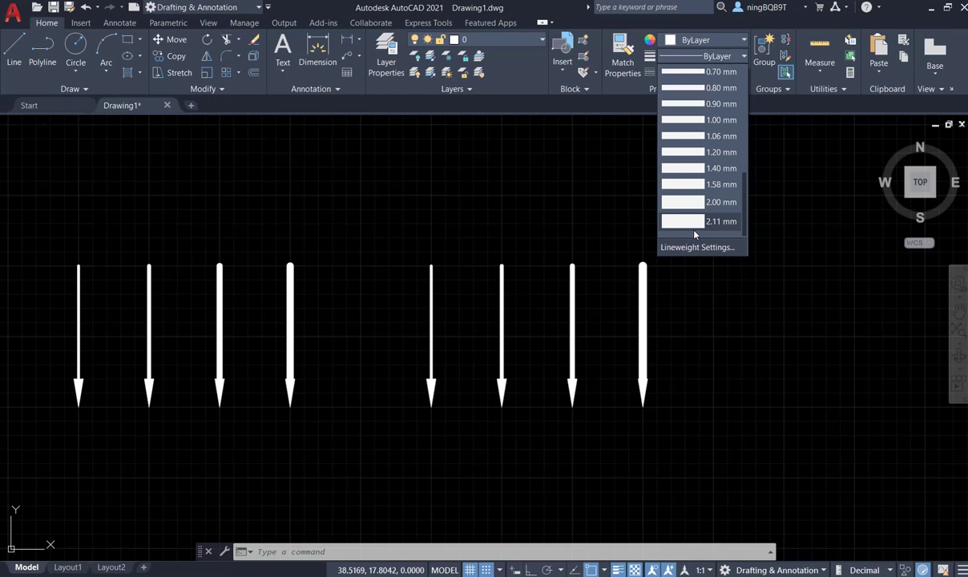
left_click(685, 157)
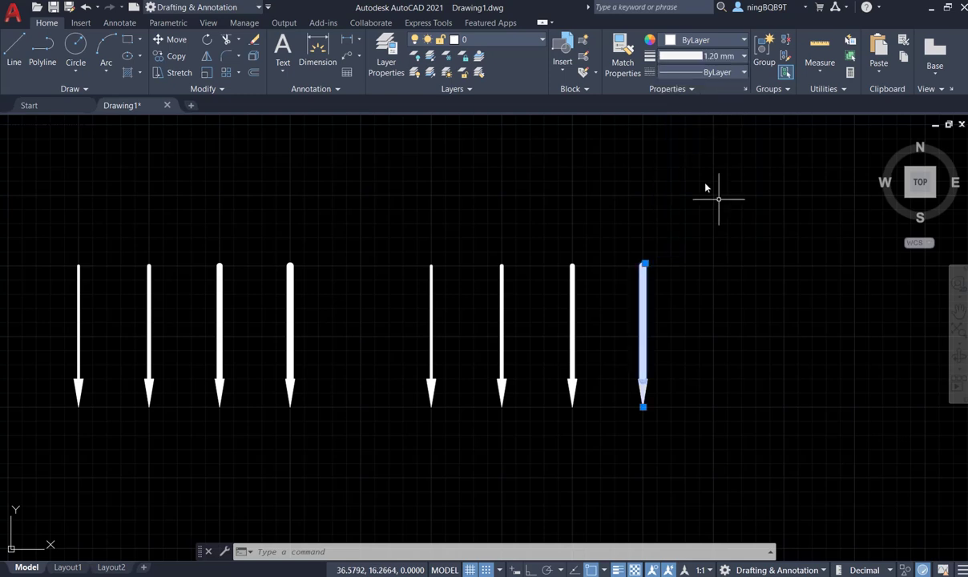
key("Escape")
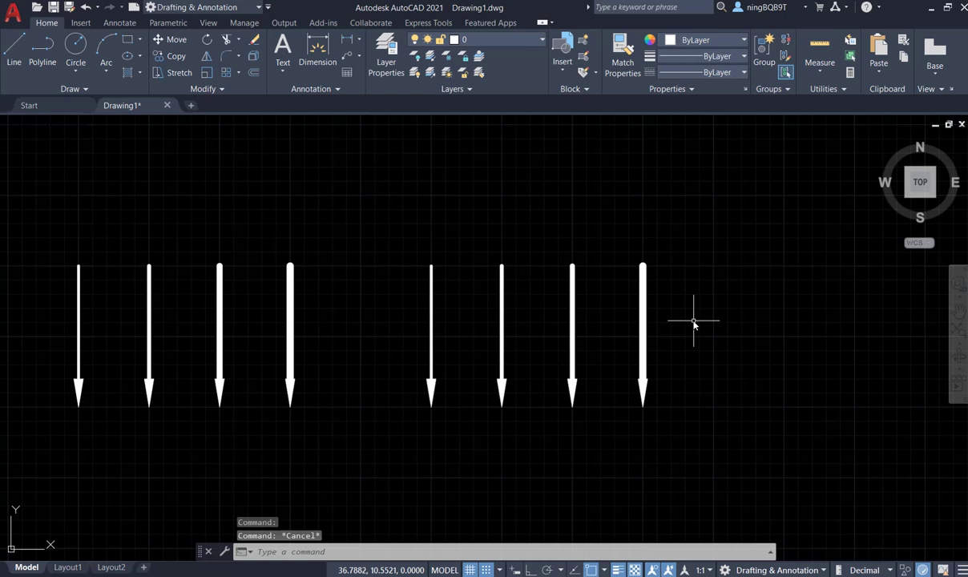